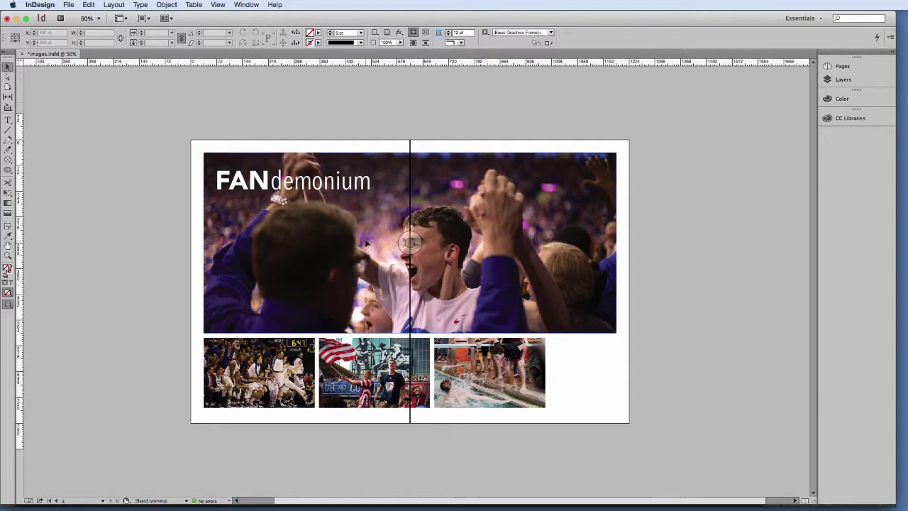
Step: Open the large crowd photo's linked file, Sports 1 FISS.tif, for editing in Adobe Photoshop CC 2014 from InDesign's links
click(205, 231)
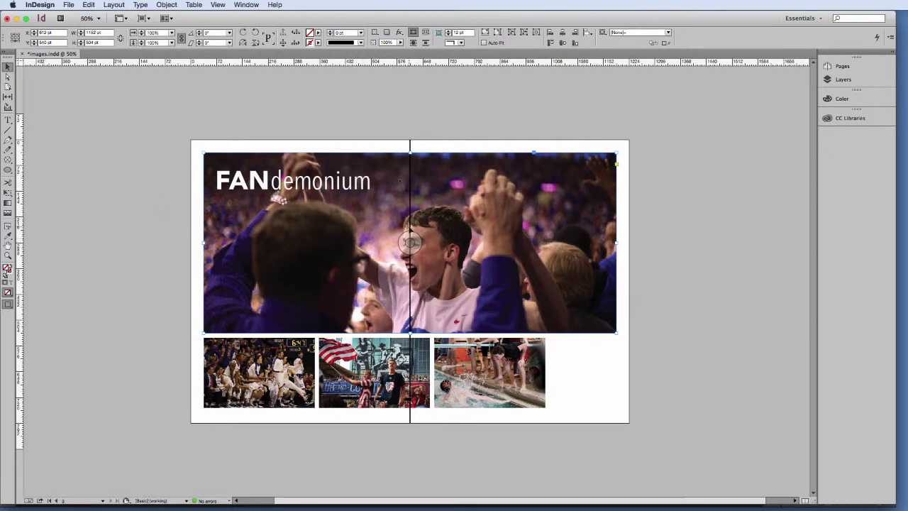
click(245, 4)
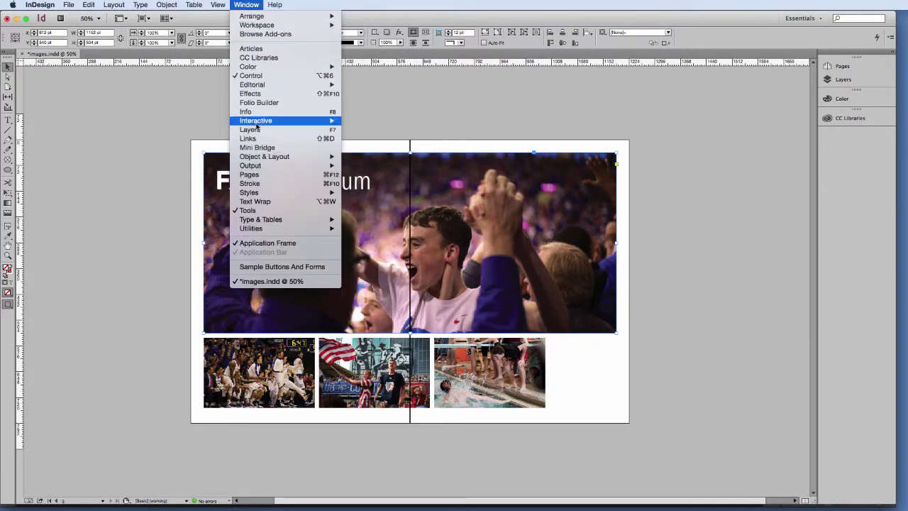
click(295, 138)
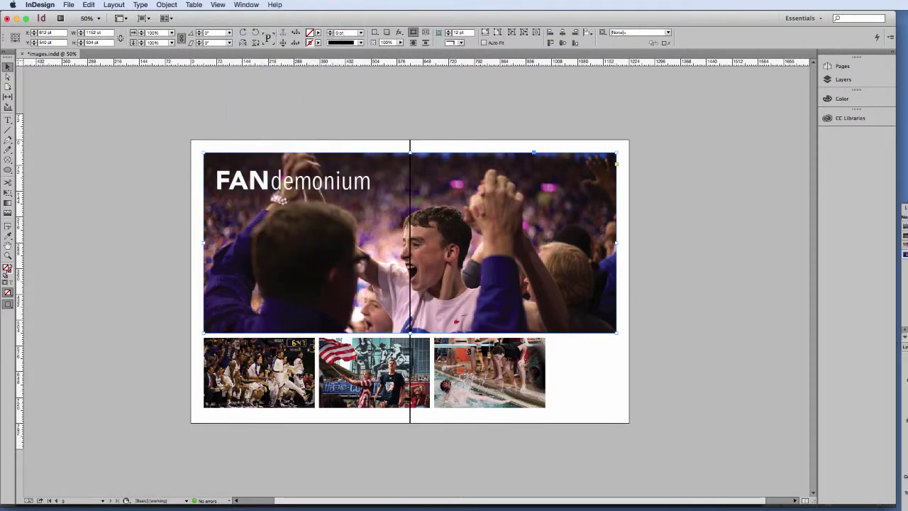
right_click(712, 200)
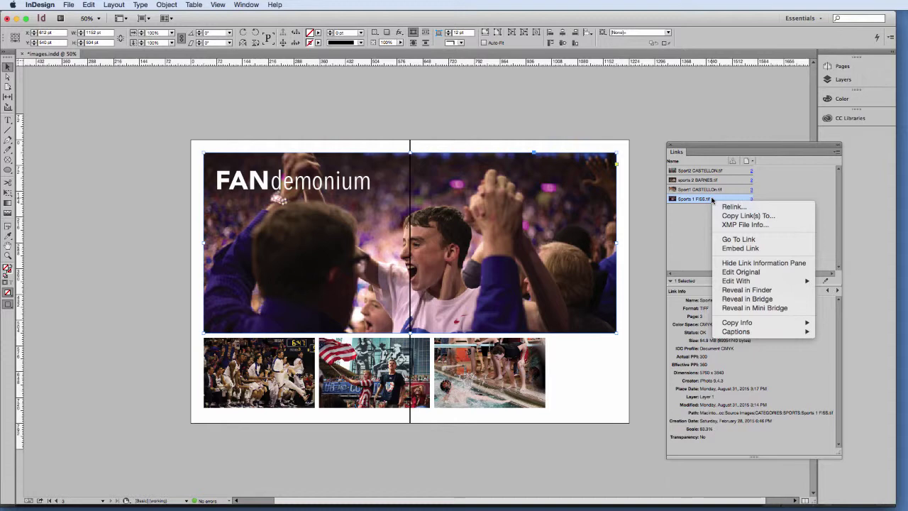
mouse_move(795, 282)
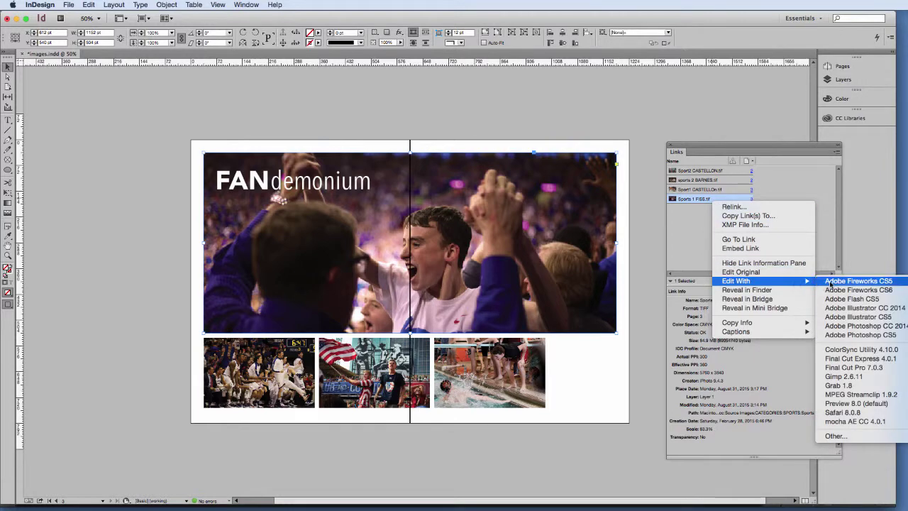
click(878, 327)
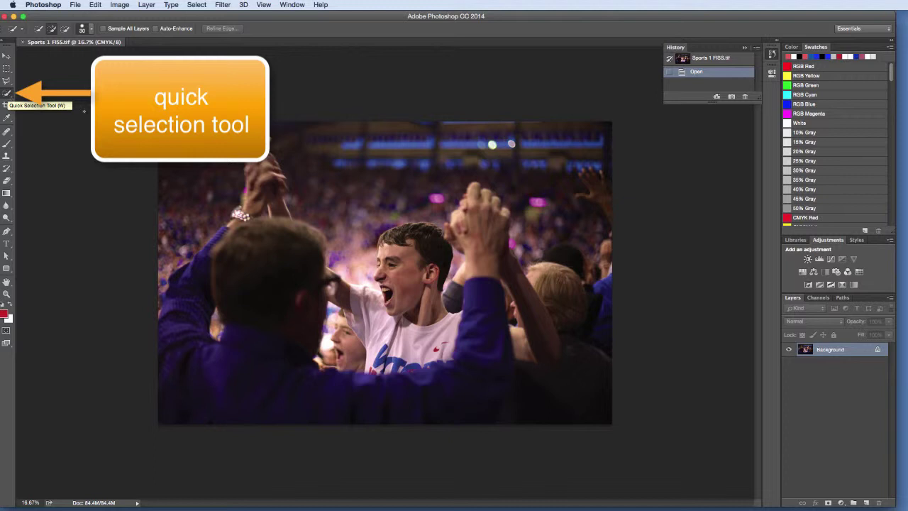
Step: Select the blurred crowd behind the fans with the Quick Selection tool, and deselect it
click(7, 93)
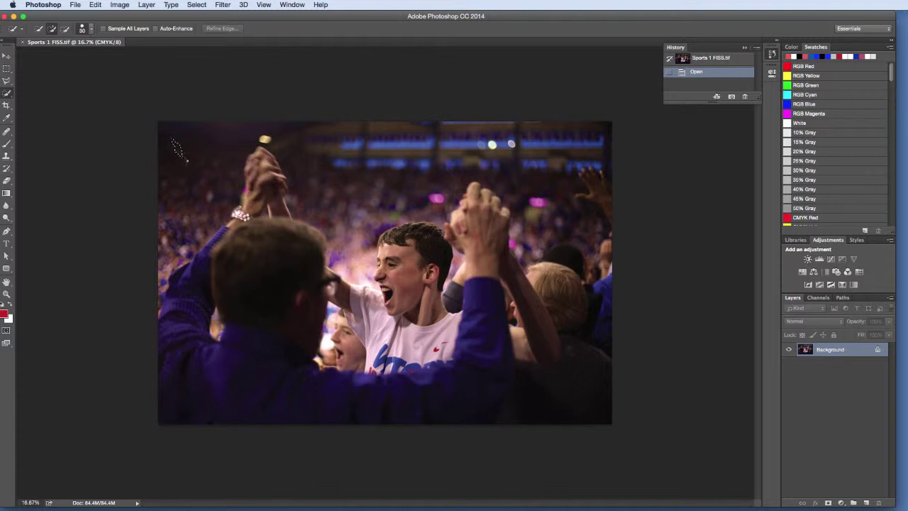
mouse_move(178, 149)
mouse_down()
mouse_move(248, 153)
mouse_move(261, 131)
mouse_move(599, 234)
mouse_up()
click(459, 263)
click(459, 262)
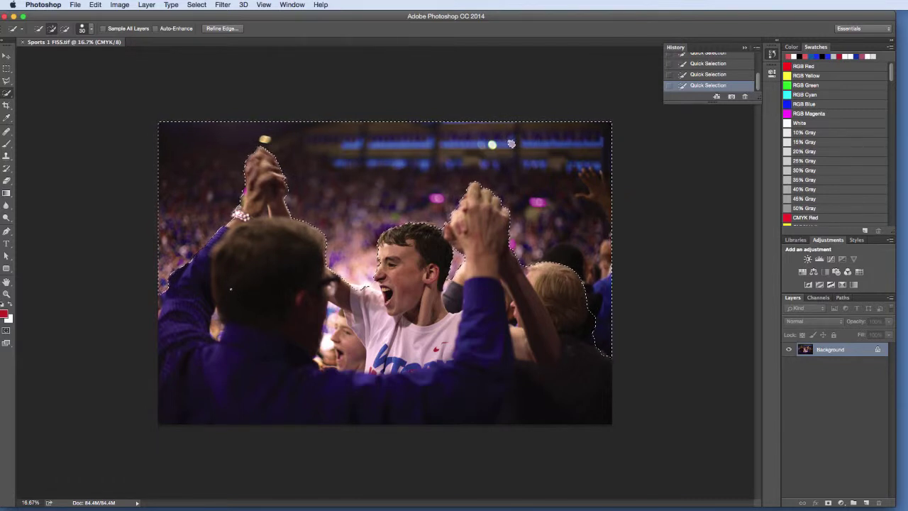
key(super+d)
Step: Trace the raised hands and head of the man in the foreground with the Magnetic Lasso tool, and drop the selection
click(6, 81)
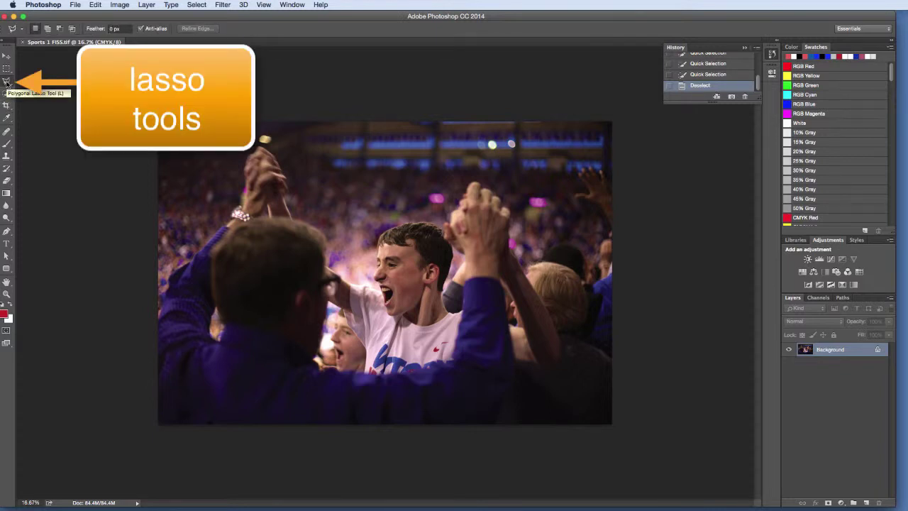
click(6, 81)
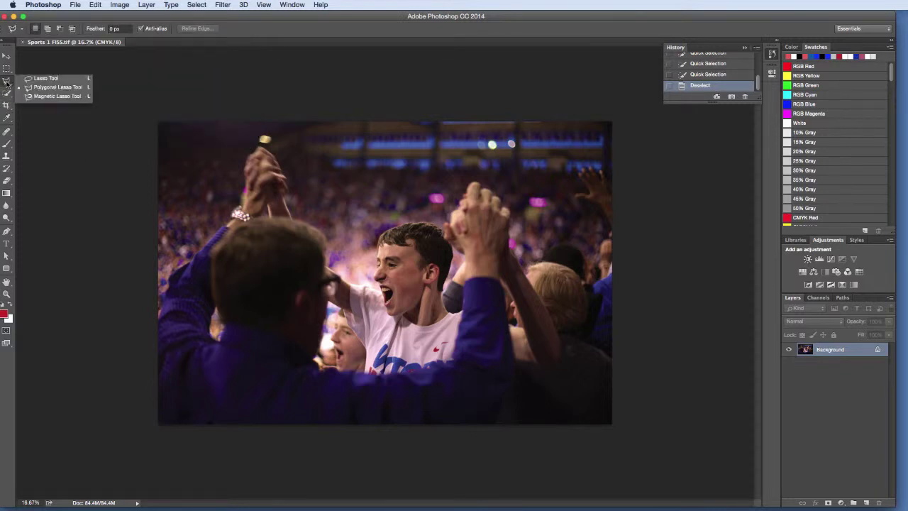
click(44, 97)
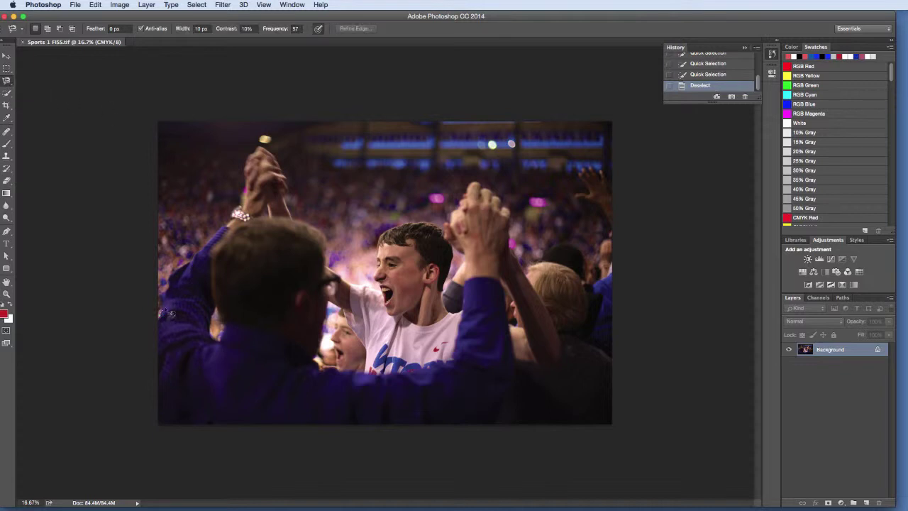
click(169, 310)
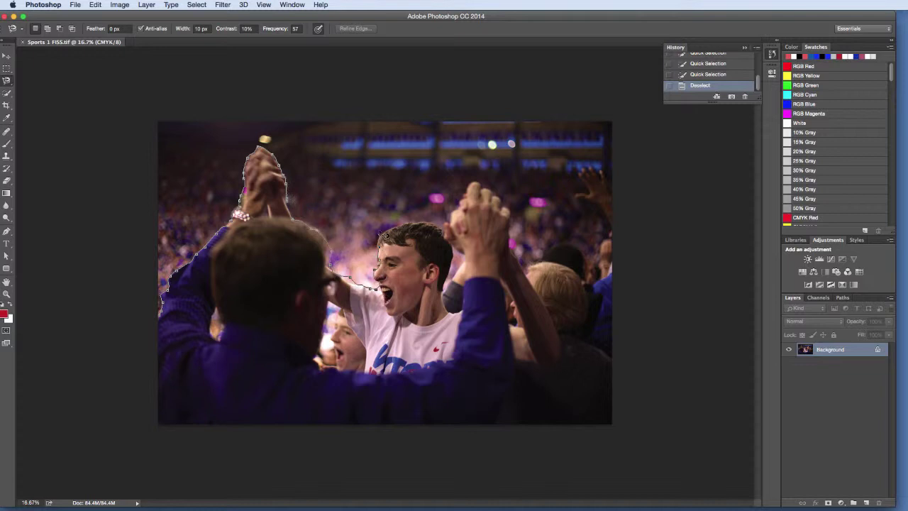
key(super+d)
Step: Outline part of the foreground man's sleeve with the Polygonal Lasso tool, and discard the selection
click(8, 82)
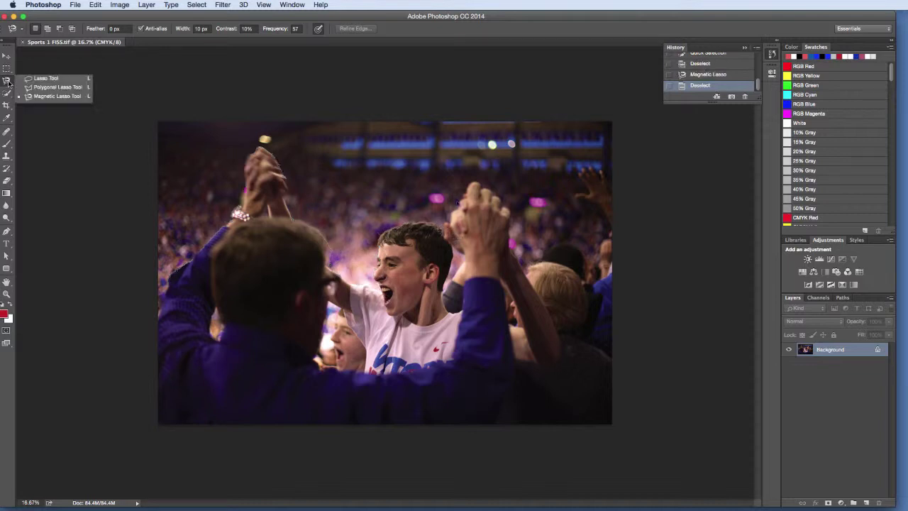
click(57, 86)
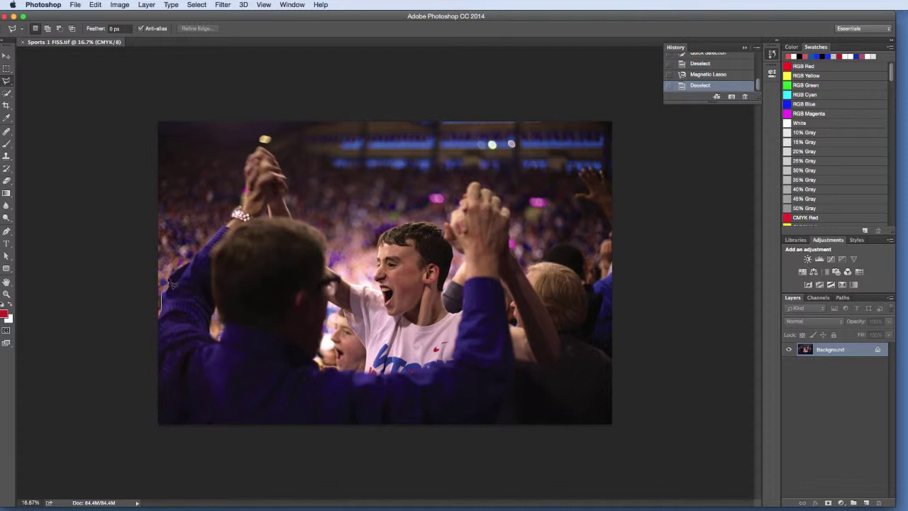
click(170, 273)
click(185, 264)
drag(201, 266, 218, 243)
Step: Draw a Pen tool path along the foreground man's sleeve up to his raised hands, and undo the path
key(p)
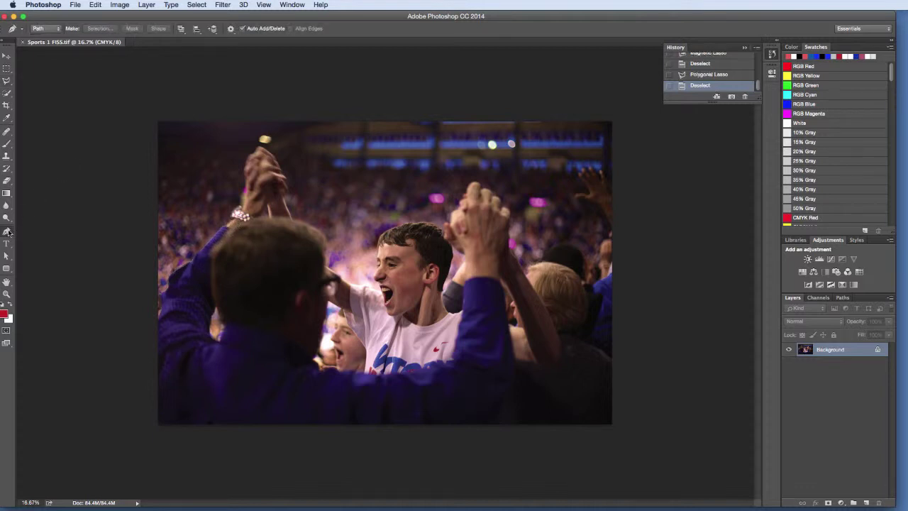
click(160, 323)
click(164, 304)
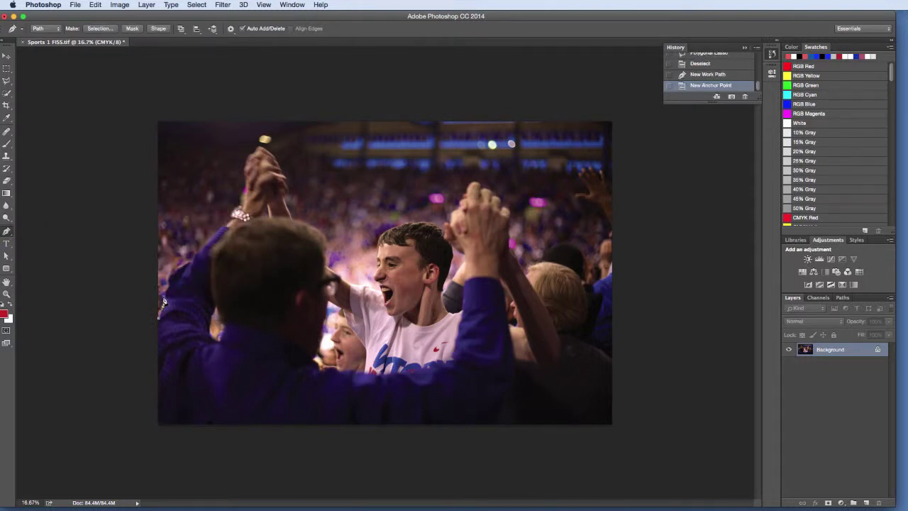
click(166, 295)
click(170, 287)
click(174, 277)
click(190, 264)
click(197, 254)
click(212, 239)
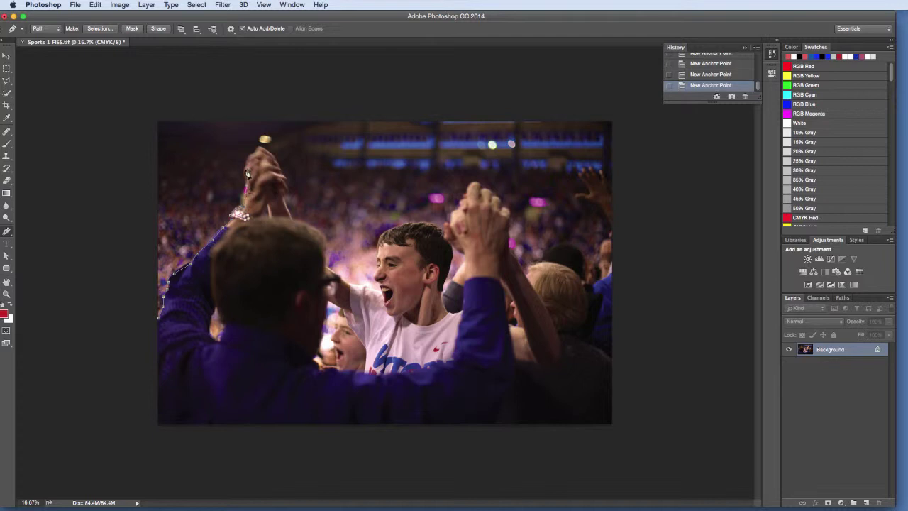
click(244, 166)
click(7, 58)
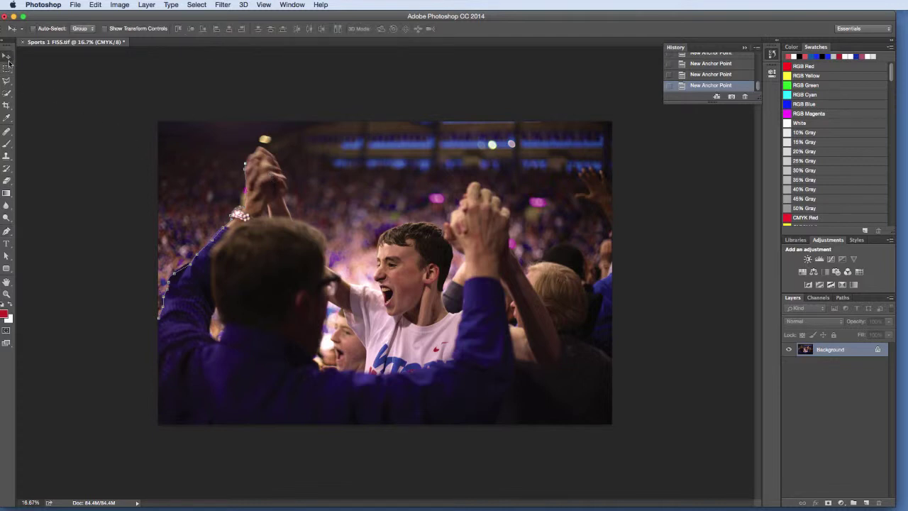
key(super+z)
Step: Select the crowd background around the fans with the Quick Selection tool and invert the selection
click(6, 96)
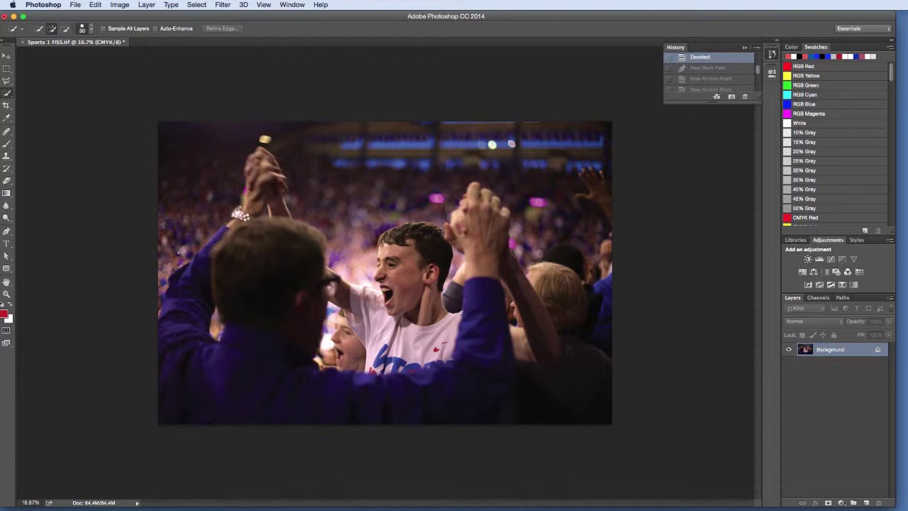
drag(178, 270, 221, 146)
mouse_move(268, 126)
mouse_down()
mouse_move(304, 129)
mouse_move(323, 144)
mouse_move(336, 202)
mouse_move(359, 245)
mouse_move(394, 213)
mouse_move(389, 189)
mouse_move(407, 167)
mouse_move(450, 185)
mouse_move(481, 152)
mouse_move(536, 153)
mouse_move(557, 181)
mouse_move(557, 229)
mouse_move(640, 264)
mouse_move(598, 304)
mouse_move(614, 356)
mouse_up()
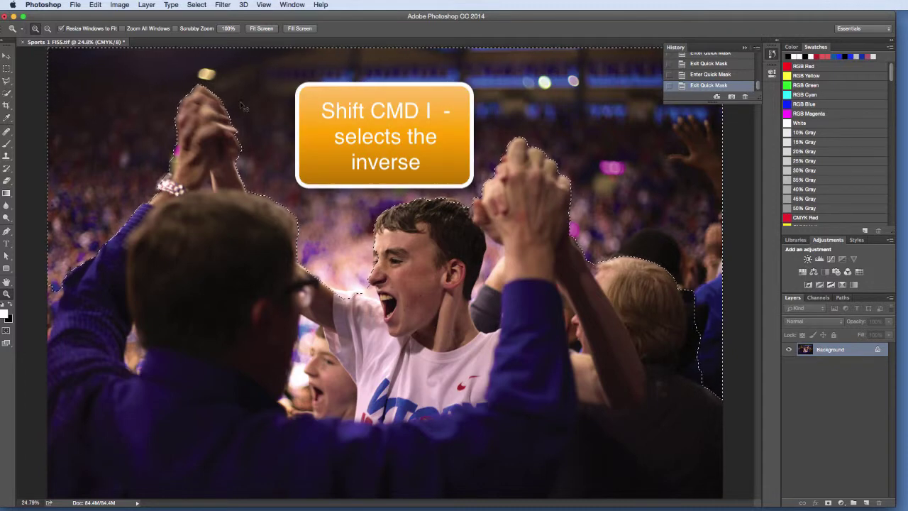
key(shift+super+i)
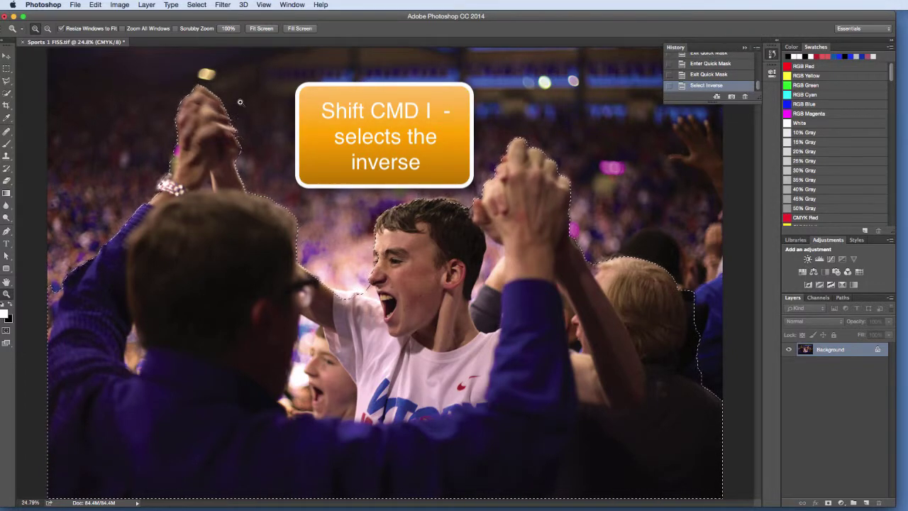
Step: Turn the selection into a Quick Mask and set up a soft round 157 px brush with 49% hardness
click(6, 330)
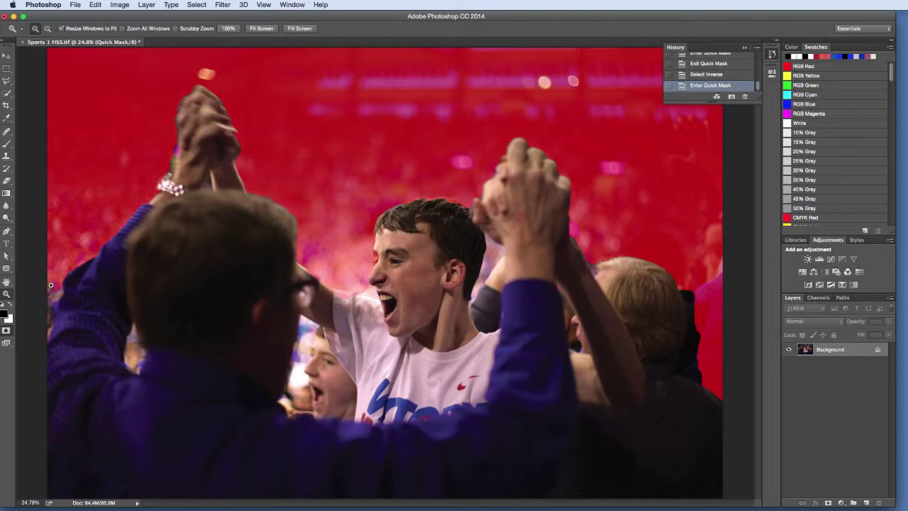
drag(75, 311, 105, 350)
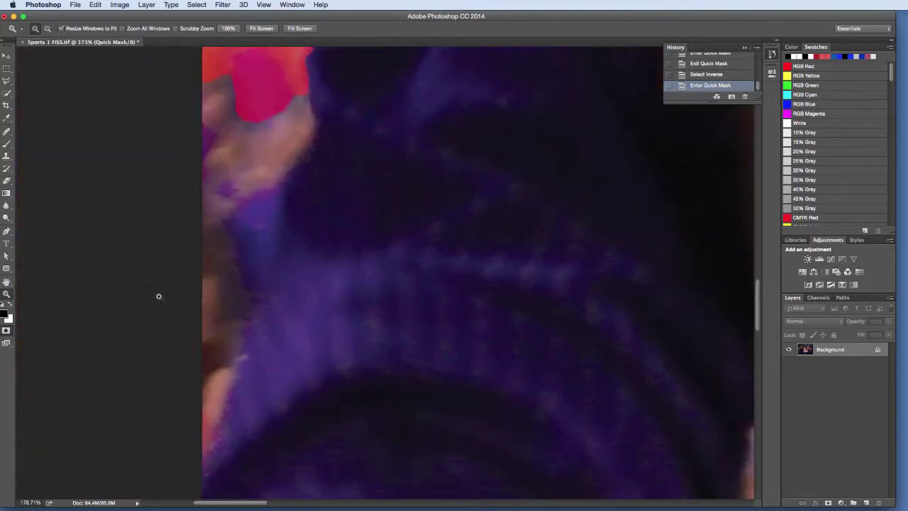
click(7, 144)
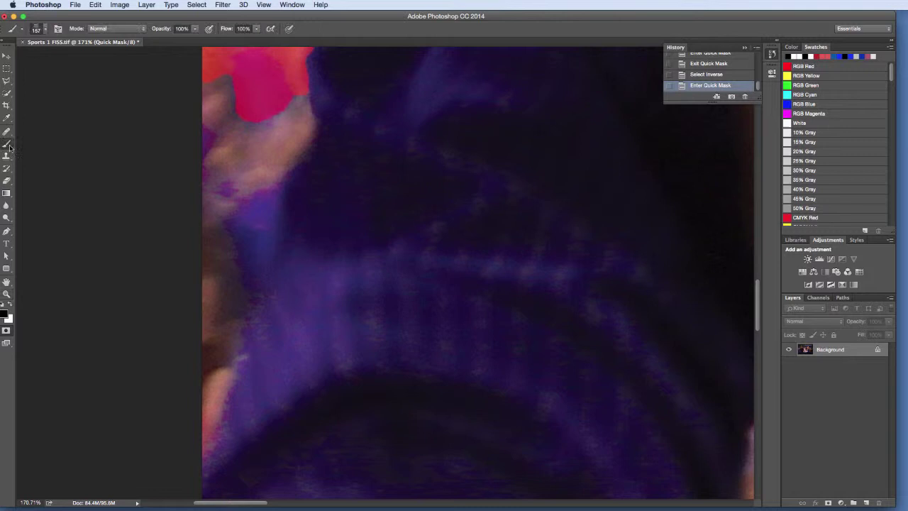
click(46, 30)
click(63, 124)
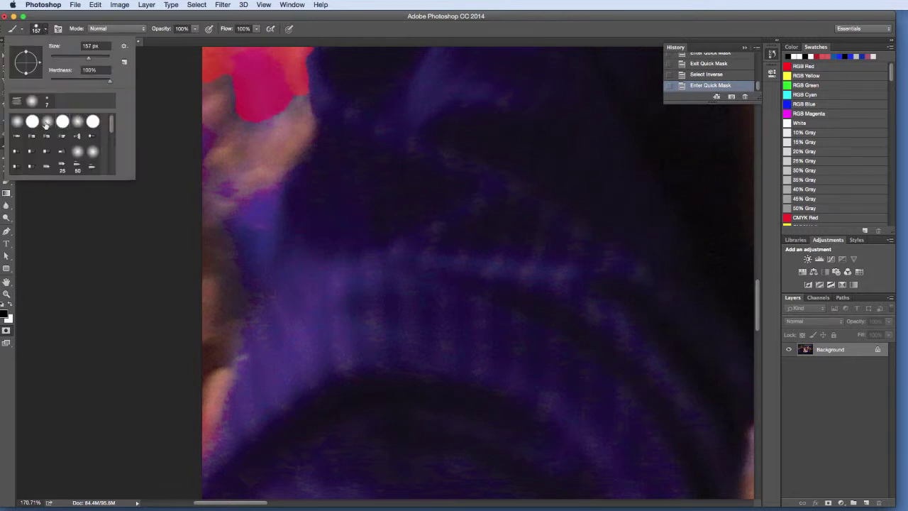
click(48, 124)
drag(52, 83, 76, 80)
Step: Paint black over the unmasked background beside the foreground man's sleeve, and clear mask overspill from the sleeve with white
click(210, 114)
mouse_move(210, 113)
mouse_down()
mouse_move(223, 128)
mouse_move(253, 118)
mouse_move(251, 107)
mouse_move(239, 136)
mouse_move(213, 152)
mouse_move(159, 159)
mouse_up()
click(159, 279)
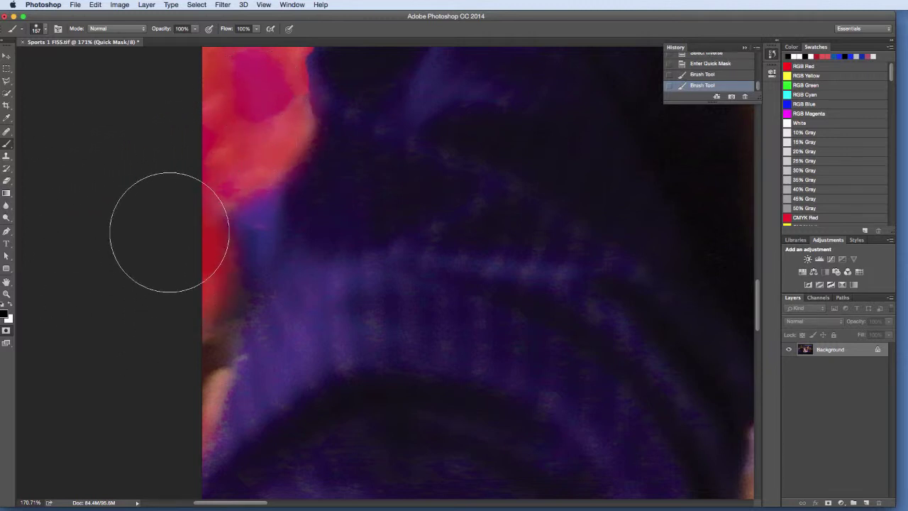
mouse_move(164, 192)
mouse_down()
mouse_move(177, 311)
mouse_move(141, 386)
mouse_up()
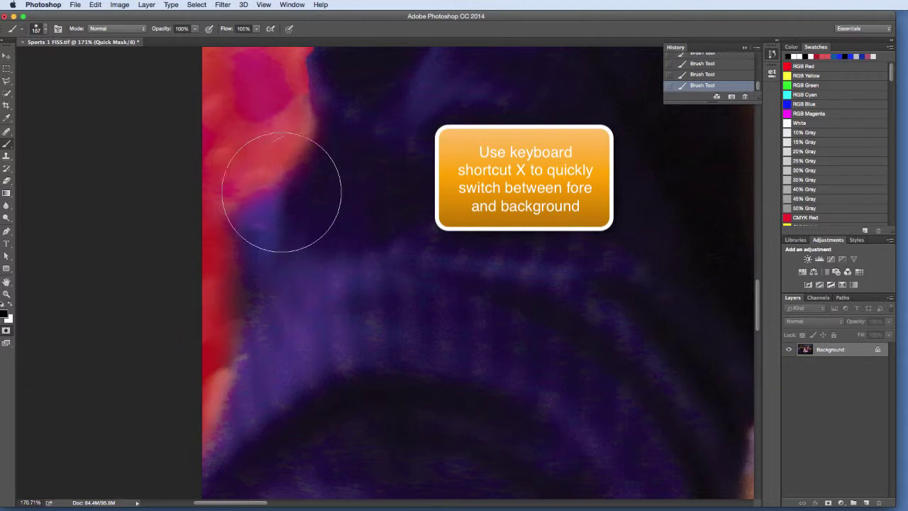
drag(263, 182, 357, 213)
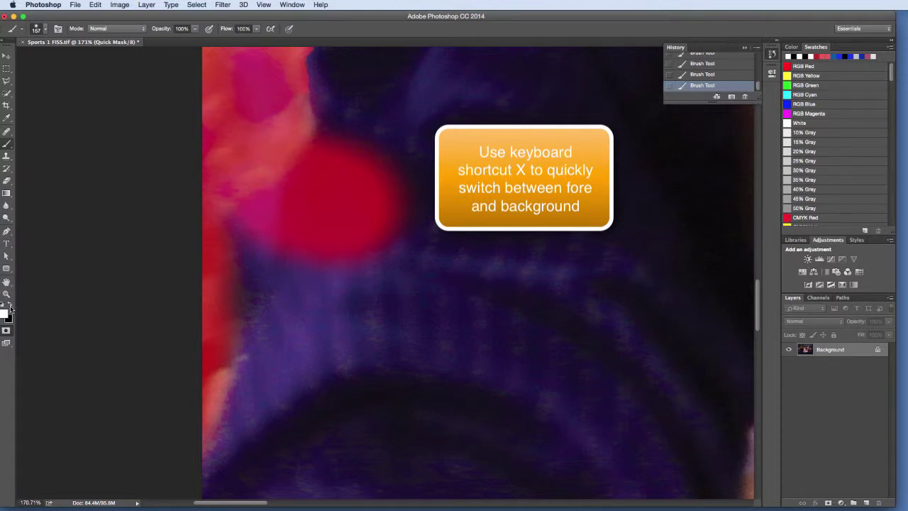
mouse_move(364, 183)
mouse_down()
mouse_move(347, 212)
mouse_move(333, 201)
mouse_move(355, 185)
mouse_move(291, 243)
mouse_move(300, 233)
mouse_up()
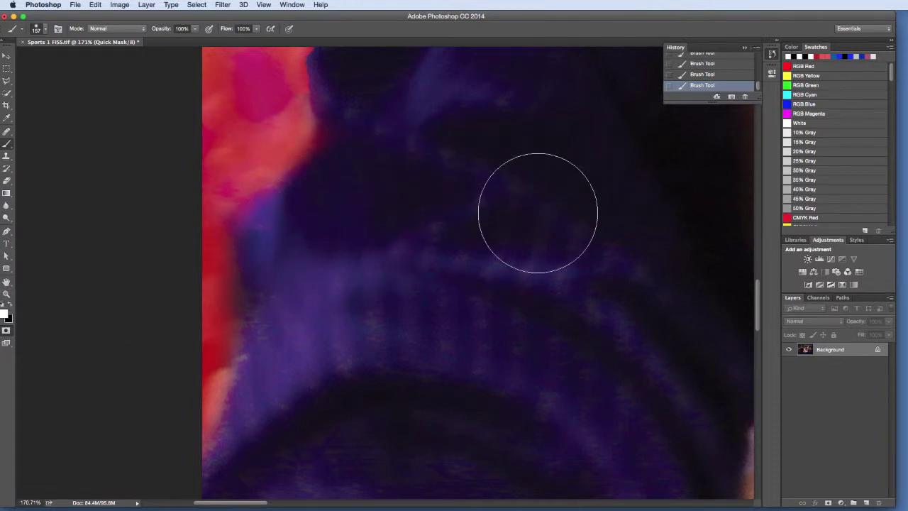
Step: Paint white over the cheering fan's T-shirt shoulder and outstretched arm to remove the mask from them
key(super+0)
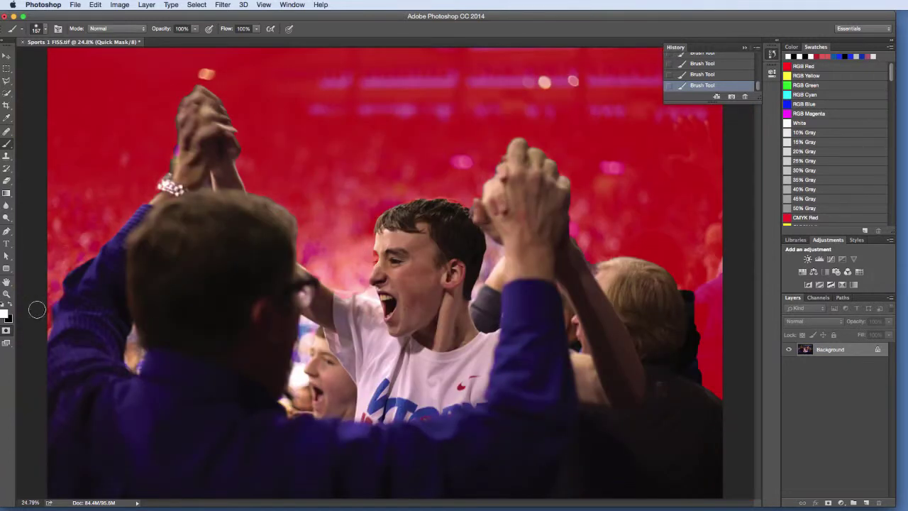
click(6, 294)
drag(254, 217, 517, 313)
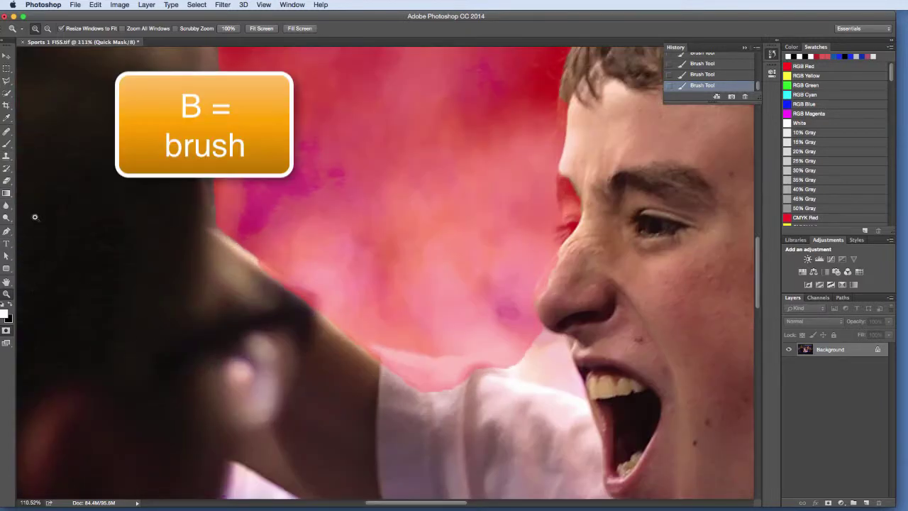
key(b)
mouse_move(454, 399)
mouse_down()
mouse_move(377, 391)
mouse_move(359, 373)
mouse_move(458, 396)
mouse_up()
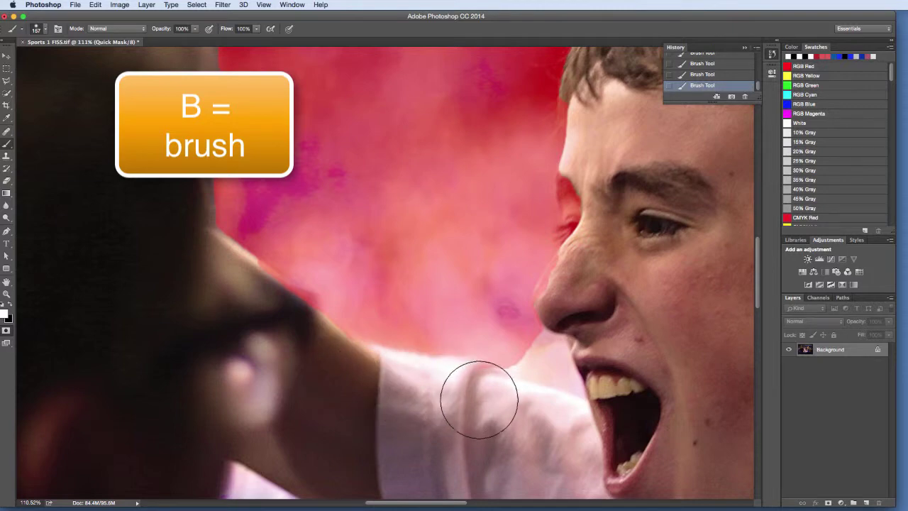
drag(304, 346, 246, 302)
Step: Reduce the brush to 40 px and paint black over the unmasked gap between the cheering fan's hair and the raised thumb
mouse_move(590, 285)
mouse_down()
mouse_move(572, 304)
mouse_move(590, 289)
mouse_move(601, 170)
mouse_move(647, 170)
mouse_move(319, 373)
mouse_up()
key(space)
drag(539, 272, 258, 226)
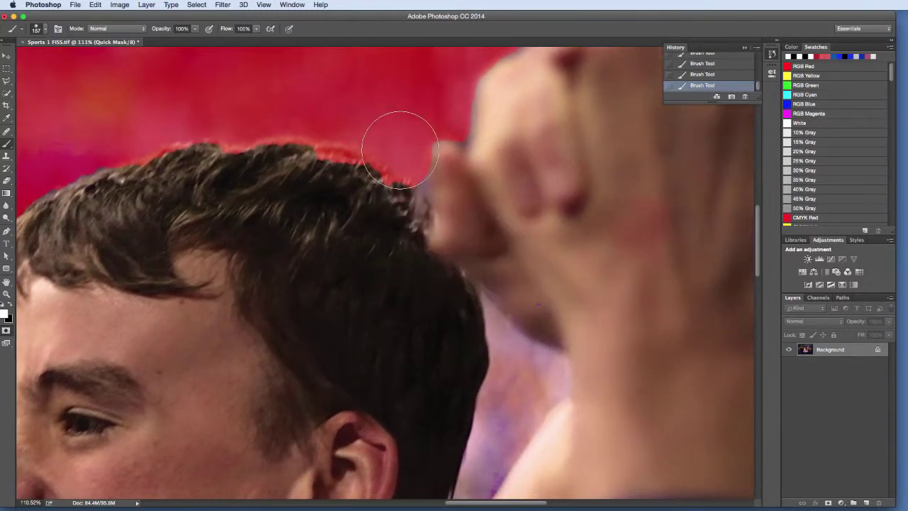
key(bracketleft)
key(bracketleft)
key(bracketleft)
key(bracketleft)
key(bracketleft)
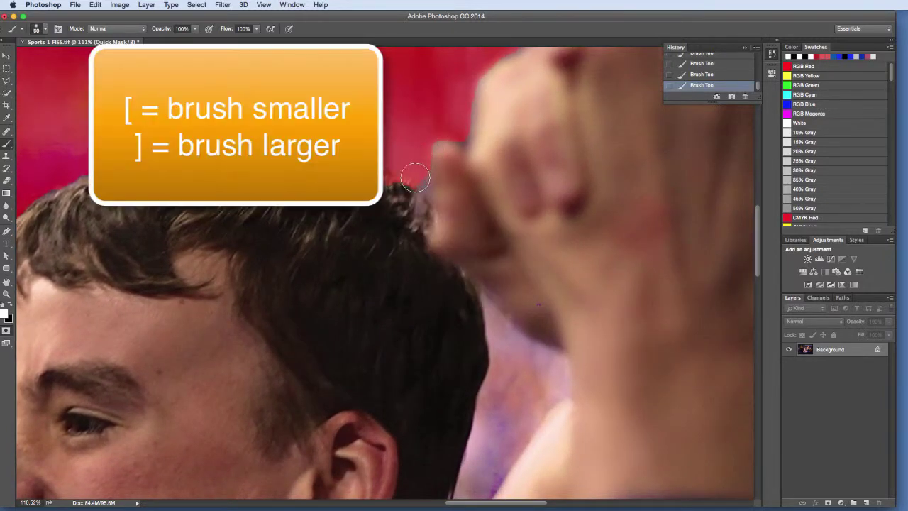
key(bracketleft)
key(bracketleft)
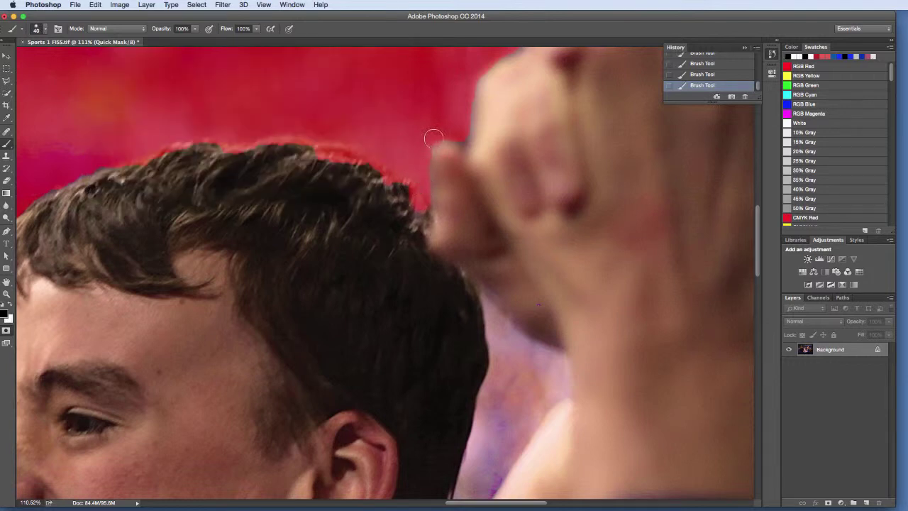
Step: Paint black over the unmasked background between the raised forearm and the blond head, along the head's upper edge
drag(448, 101, 205, 277)
drag(489, 326, 459, 194)
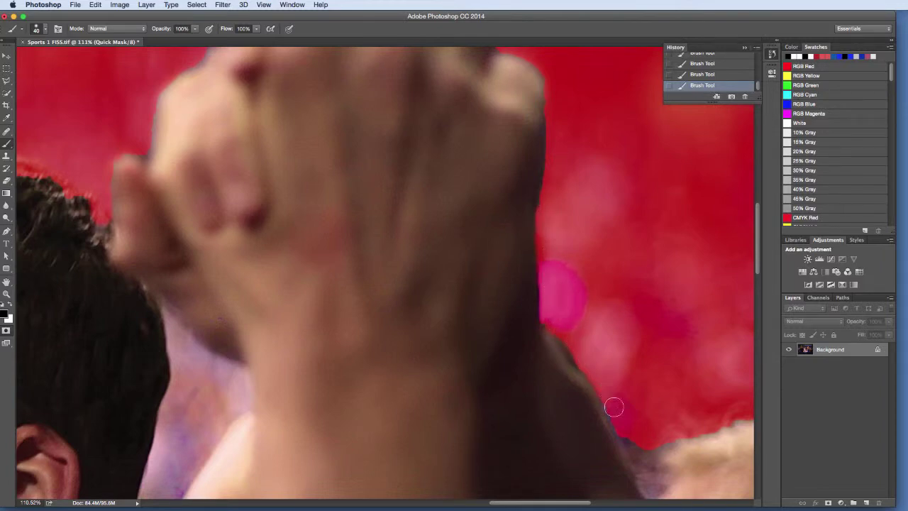
drag(647, 388, 379, 180)
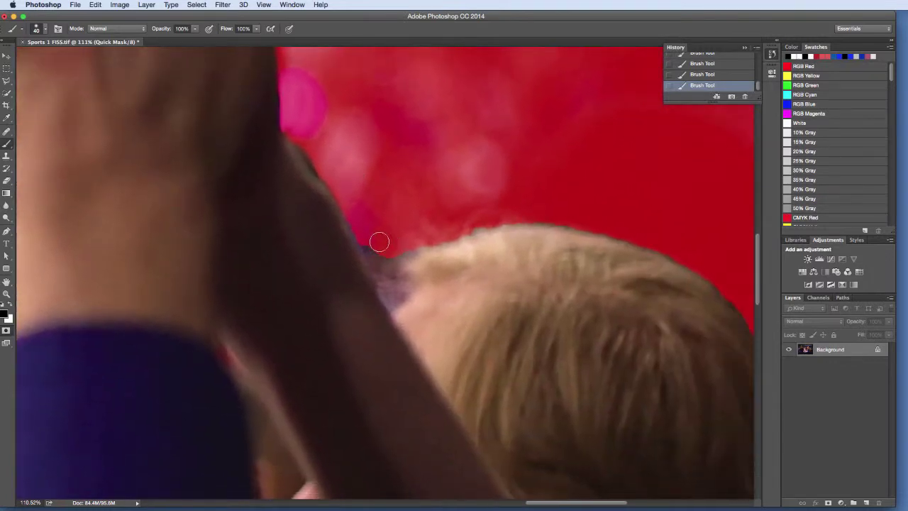
mouse_move(363, 236)
mouse_down()
mouse_move(384, 250)
mouse_move(473, 227)
mouse_move(555, 219)
mouse_move(643, 242)
mouse_move(705, 275)
mouse_move(761, 341)
mouse_up()
Step: Enlarge the brush to 80 px and paint black over the dark background beside the blond head, down to the shoulder
drag(656, 361, 138, 139)
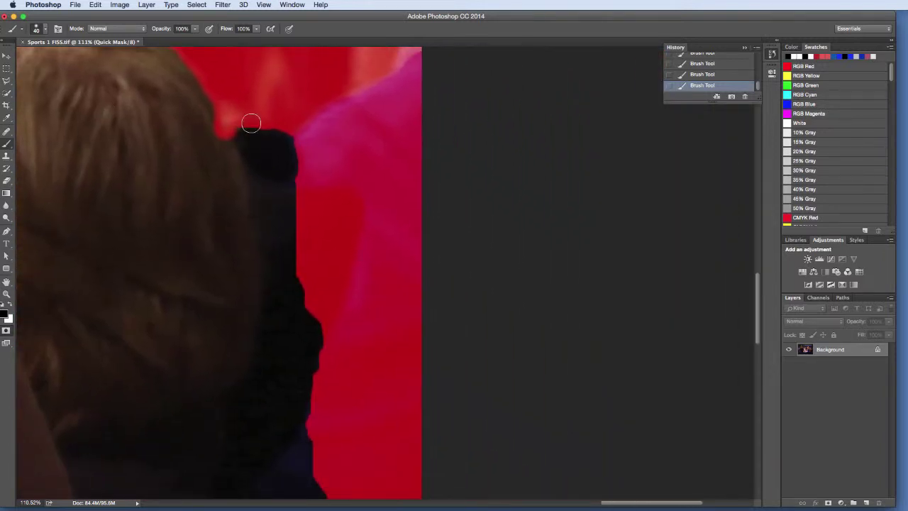
key(bracketright)
key(bracketright)
key(bracketright)
key(bracketright)
mouse_move(243, 129)
mouse_down()
mouse_move(275, 195)
mouse_move(271, 128)
mouse_move(289, 155)
mouse_move(295, 242)
mouse_move(280, 203)
mouse_move(318, 347)
mouse_move(331, 494)
mouse_up()
mouse_move(358, 375)
mouse_down()
mouse_move(328, 63)
mouse_move(308, 42)
mouse_up()
drag(290, 150, 299, 170)
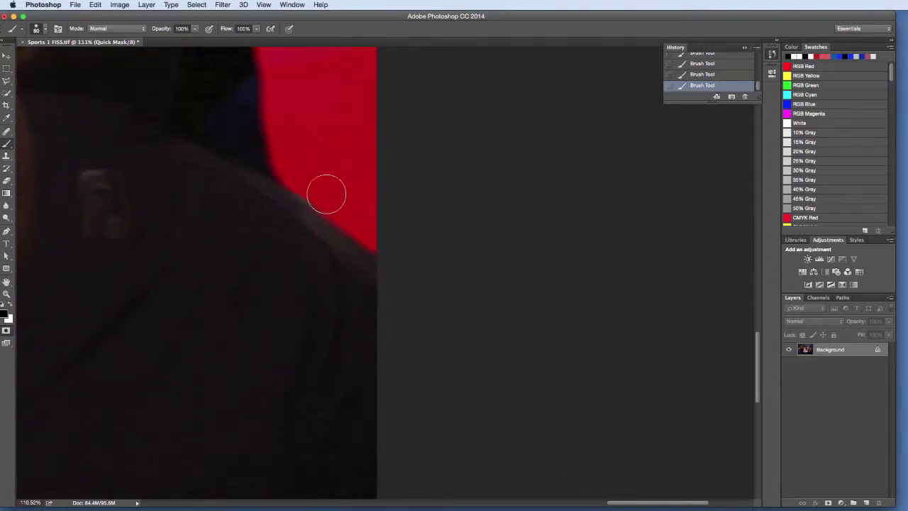
key(super+0)
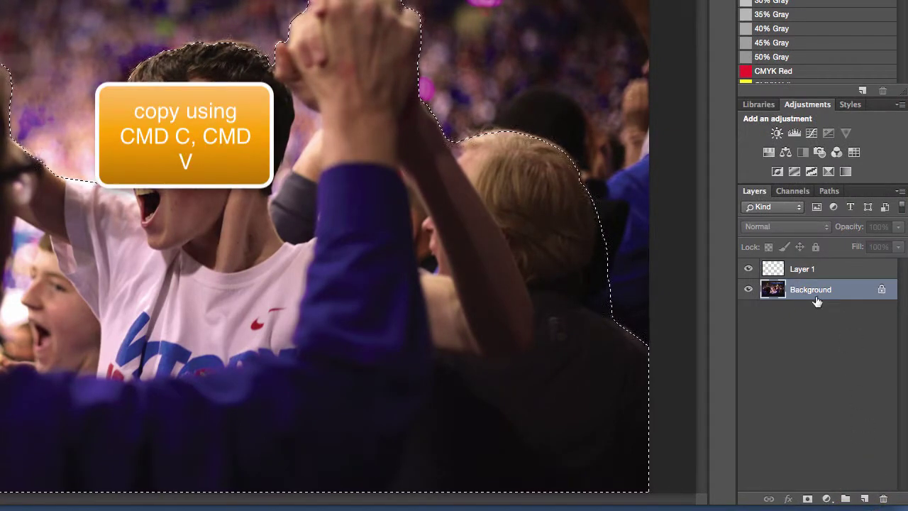
Step: Paste the copied fans into Layer 1 and hide the Background layer
click(828, 269)
key(super+v)
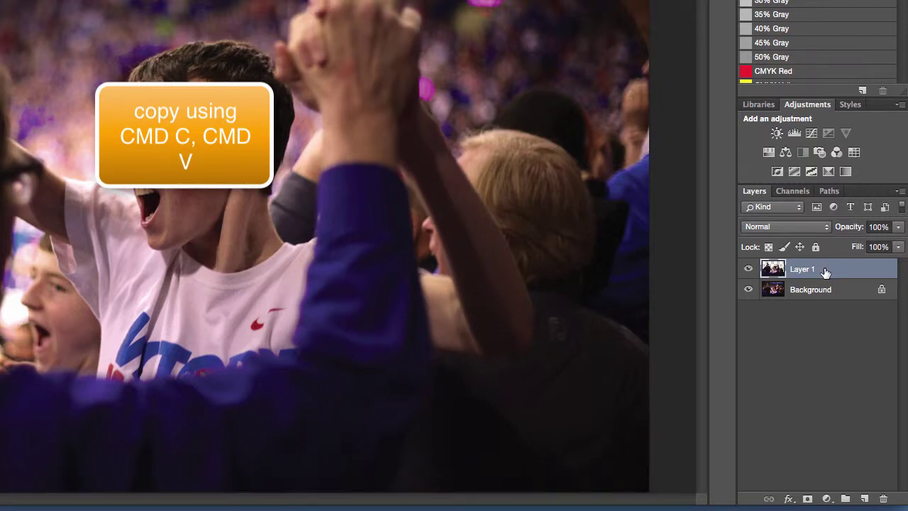
click(748, 289)
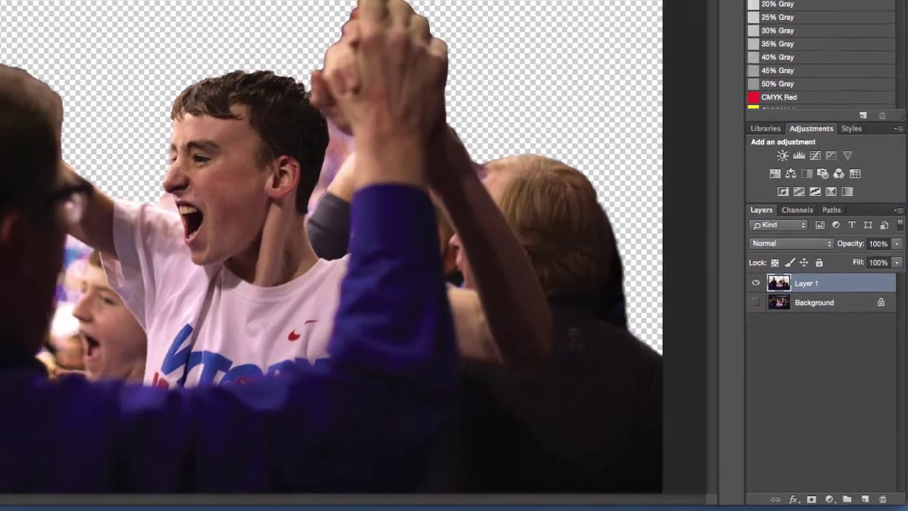
Step: Save the cutout as the TIFF file Sports 1 FISScob.tif with Save Transparency enabled and no image compression
click(76, 5)
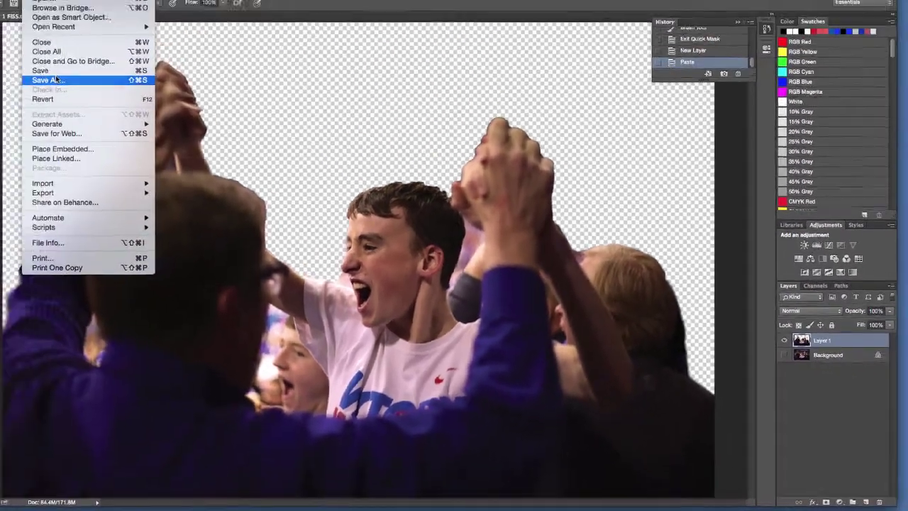
click(98, 101)
key(Right)
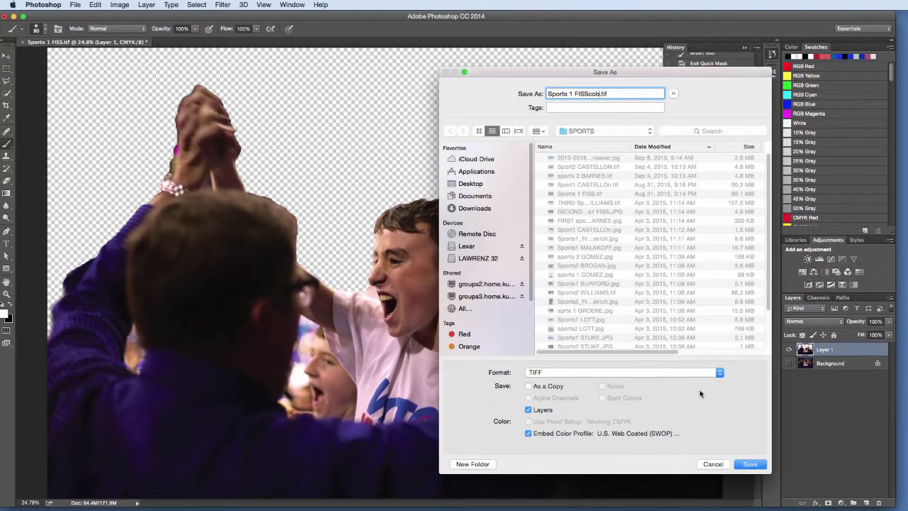
click(750, 464)
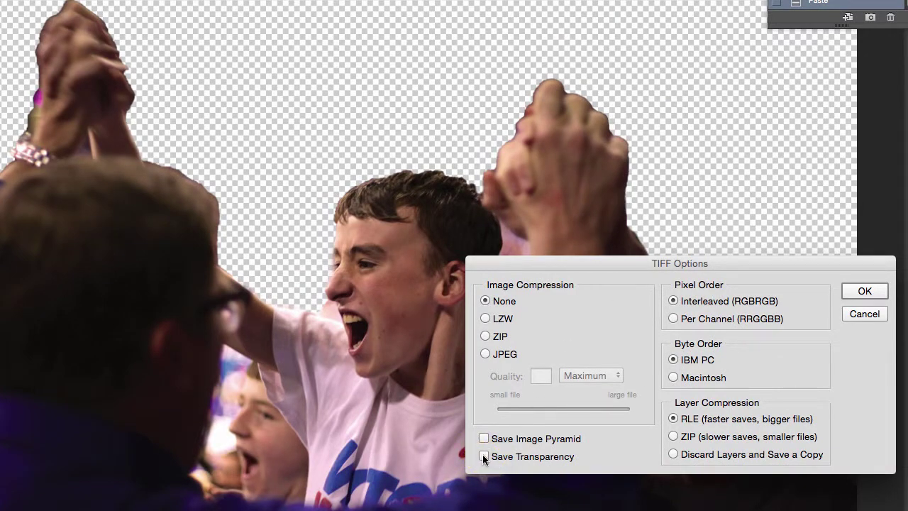
click(483, 455)
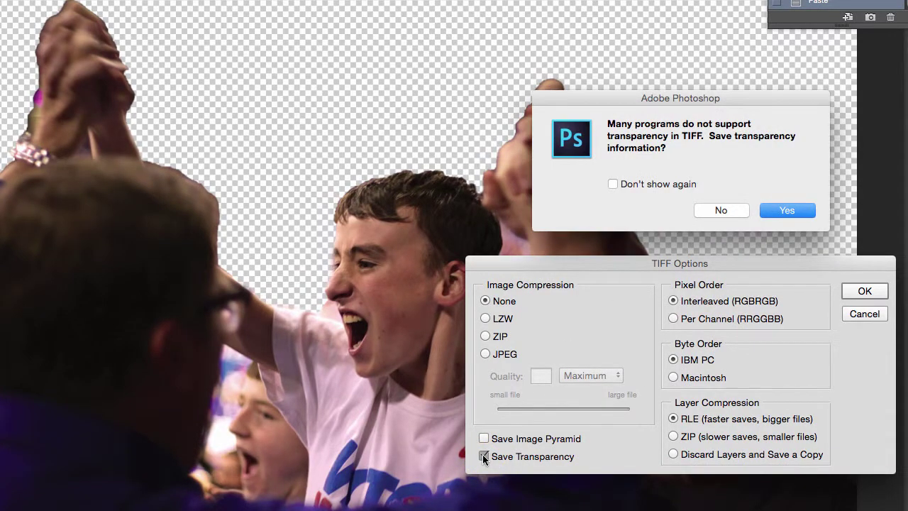
click(789, 210)
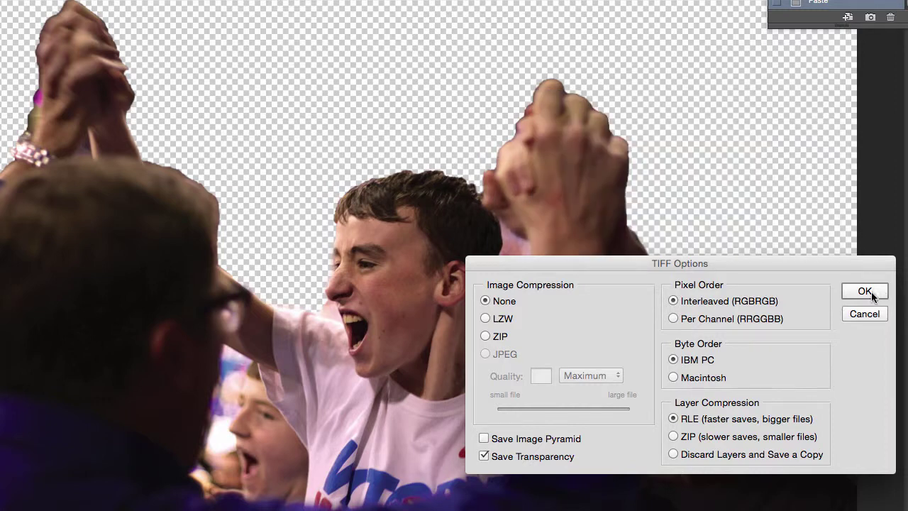
click(870, 292)
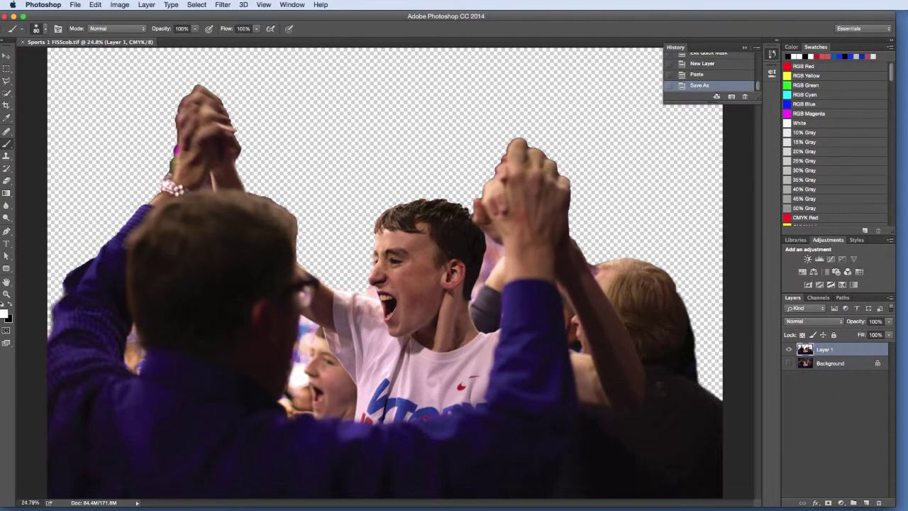
Step: Switch to InDesign and place Sports 1 FISScob.tif from the SPORTS folder in place of the selected main photo
key(super+Tab)
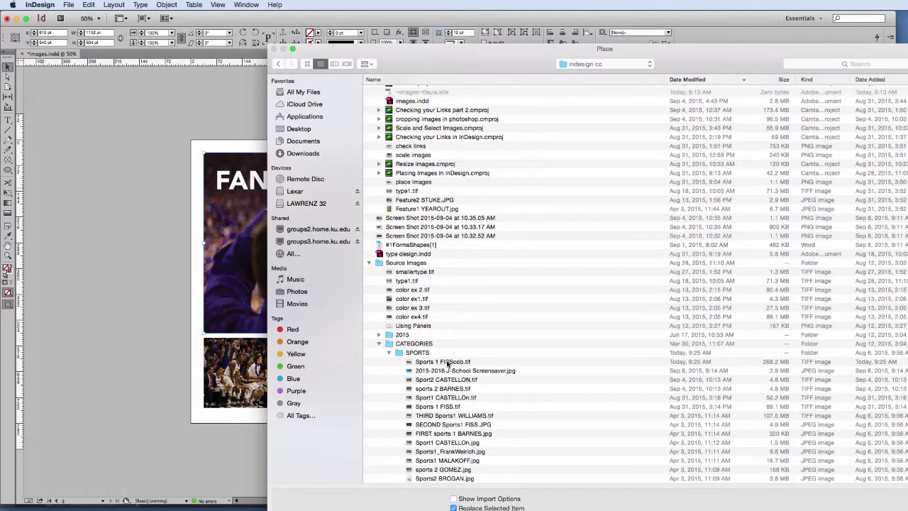
click(448, 362)
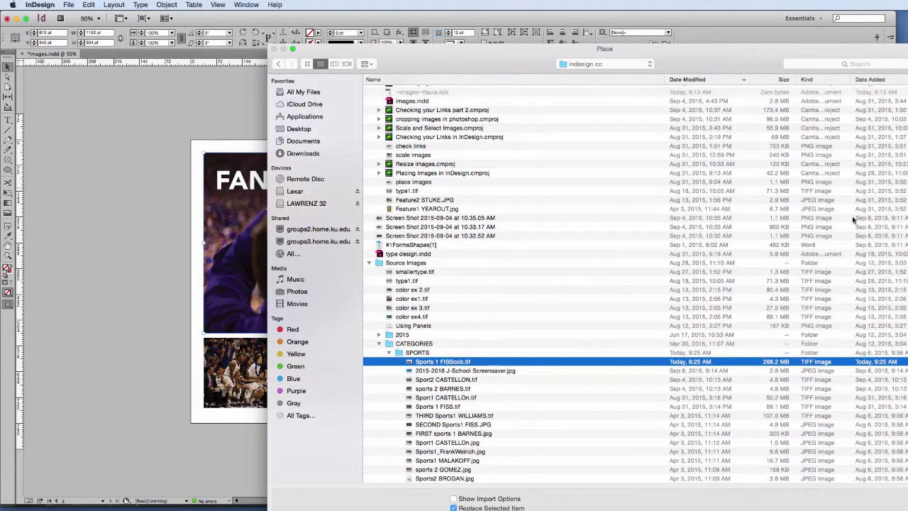
drag(805, 52, 696, 4)
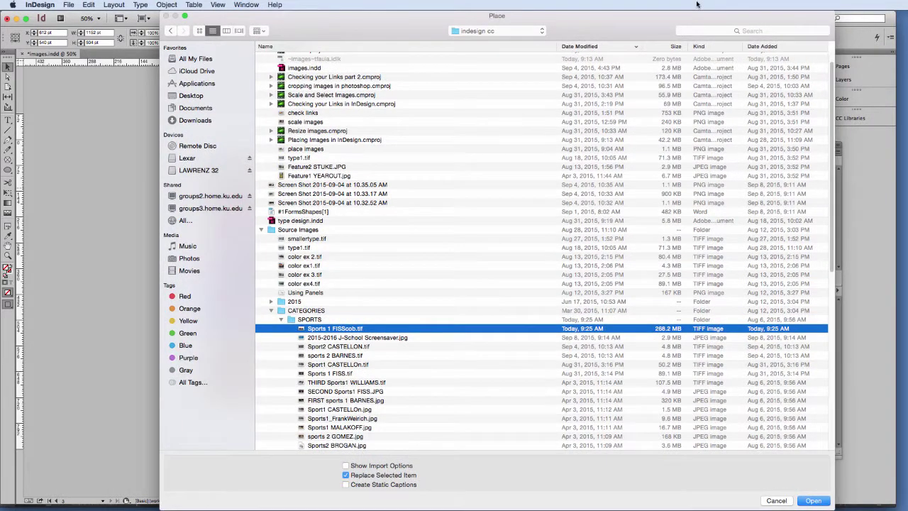
click(813, 501)
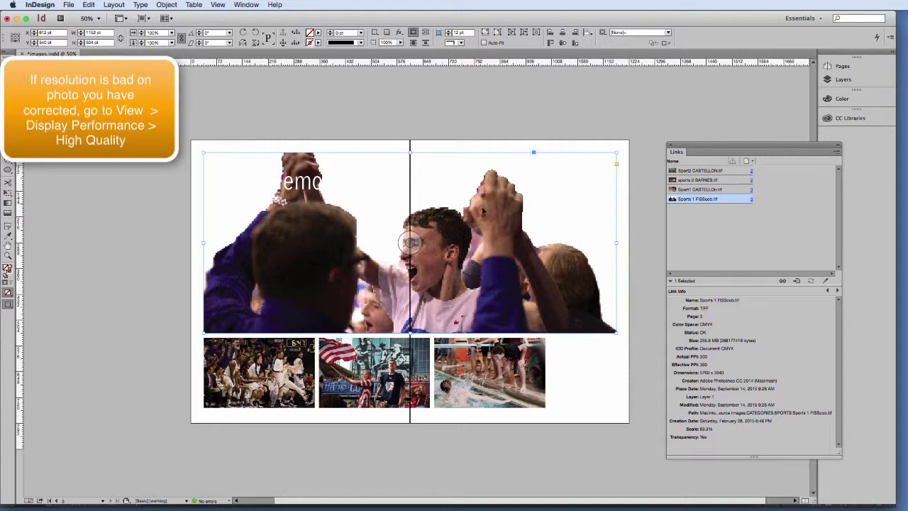
Step: Set the document's display performance to High Quality Display
click(164, 6)
mouse_move(212, 6)
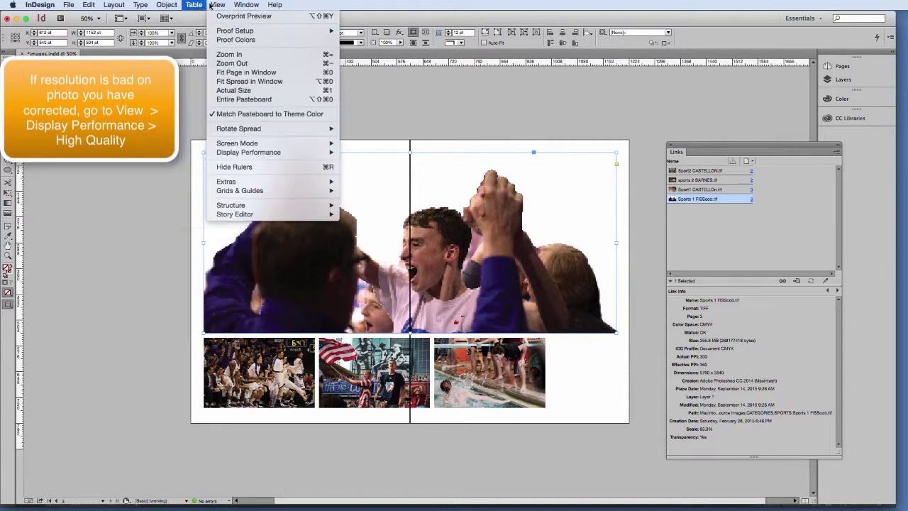
mouse_move(255, 153)
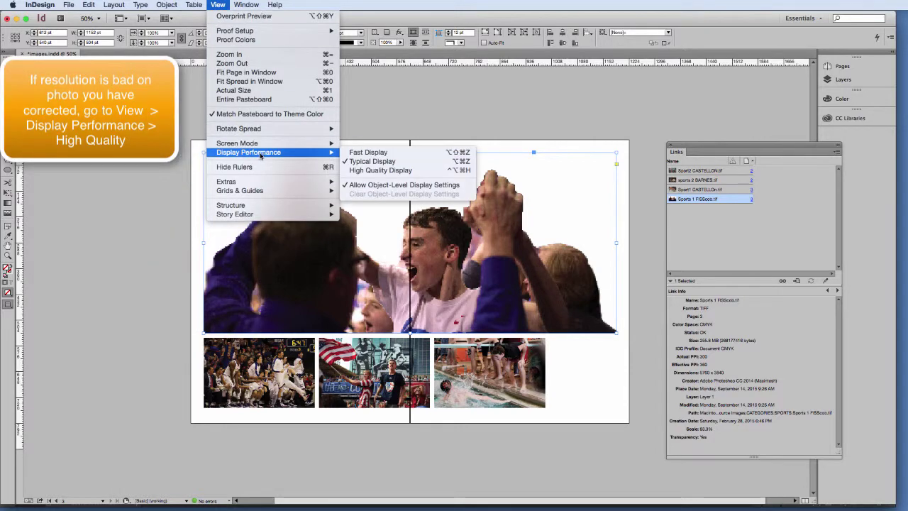
click(362, 170)
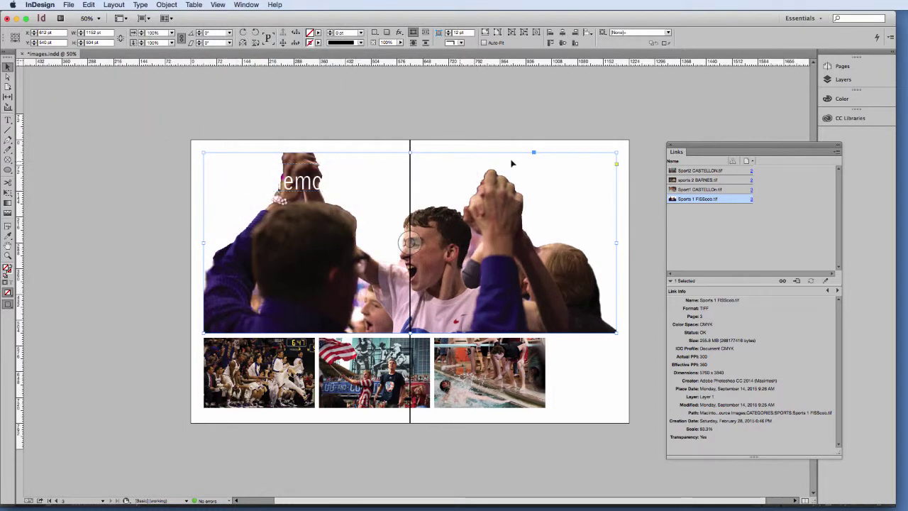
Step: Move the FANdemonium headline down to the dark lower-left area of the cutout photo
drag(323, 184, 325, 314)
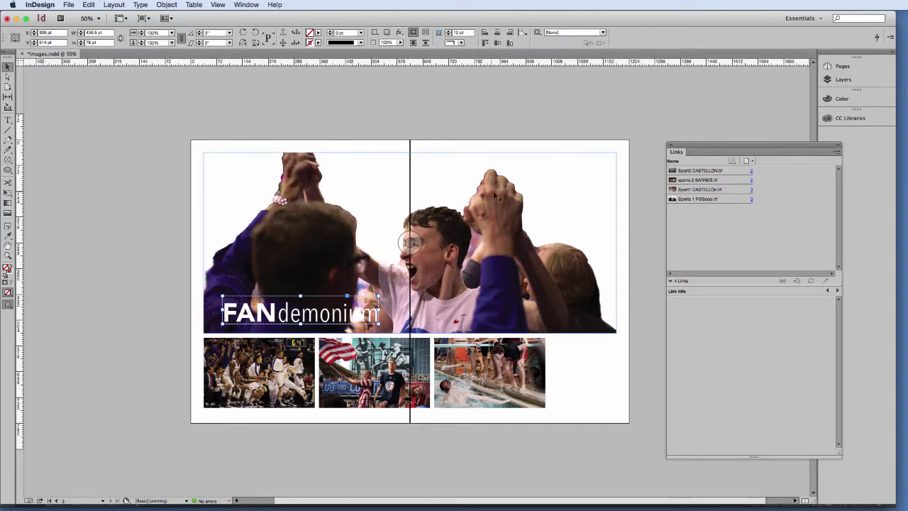